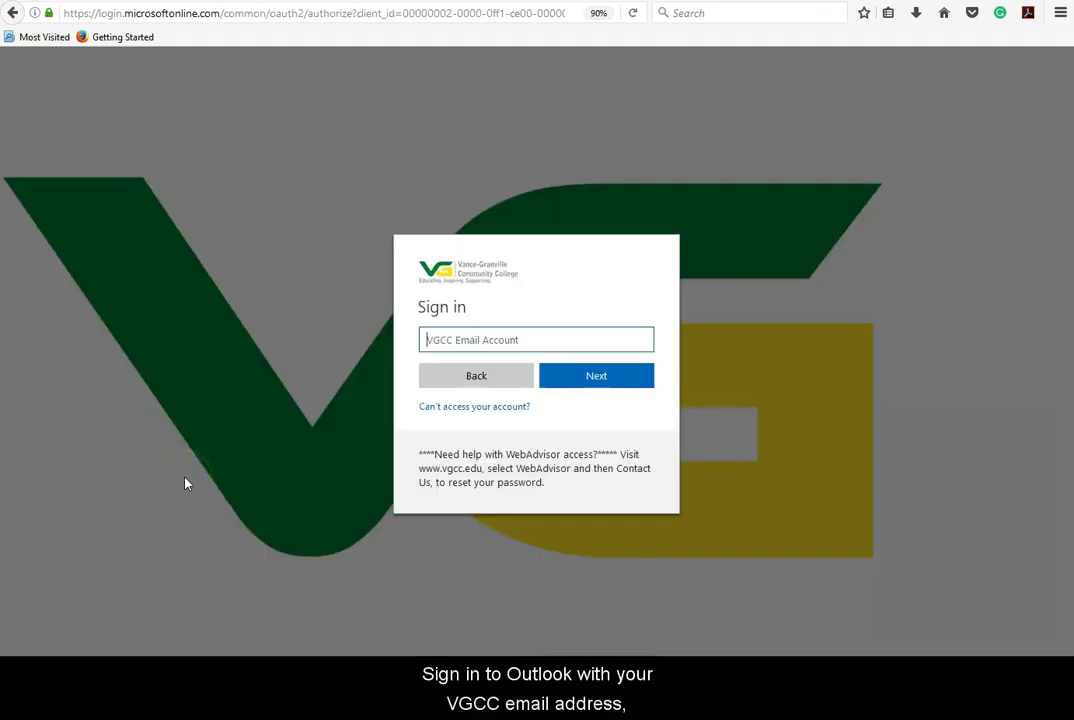
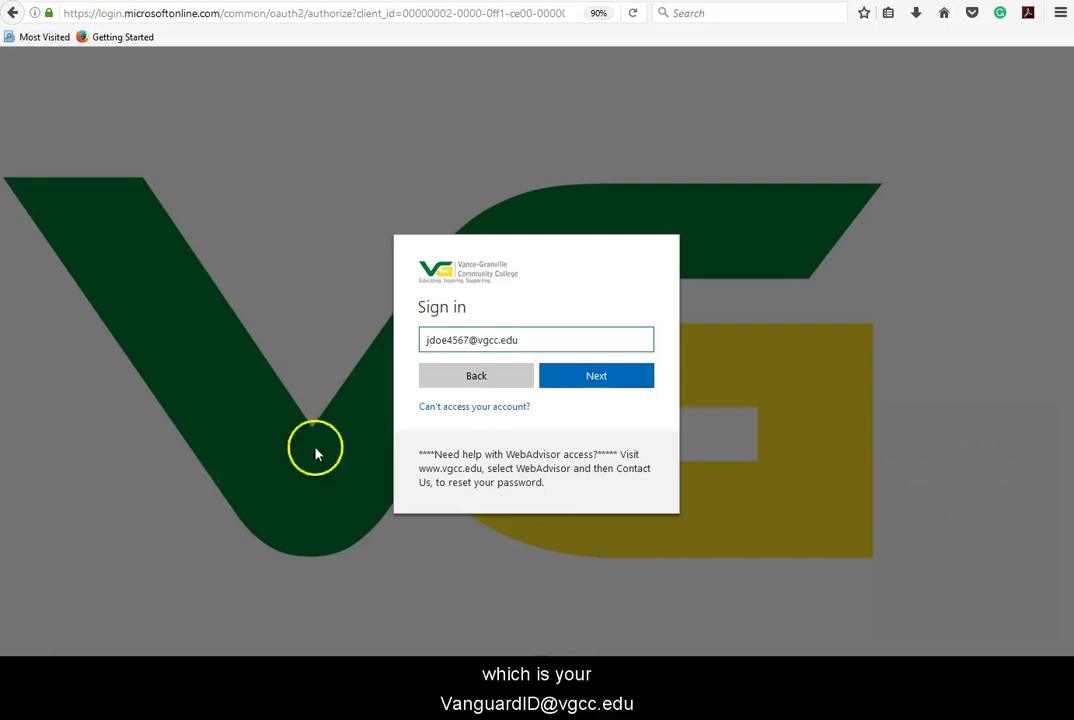
Sign in to Microsoft Online with the student's VGCC email address and password.
click(626, 381)
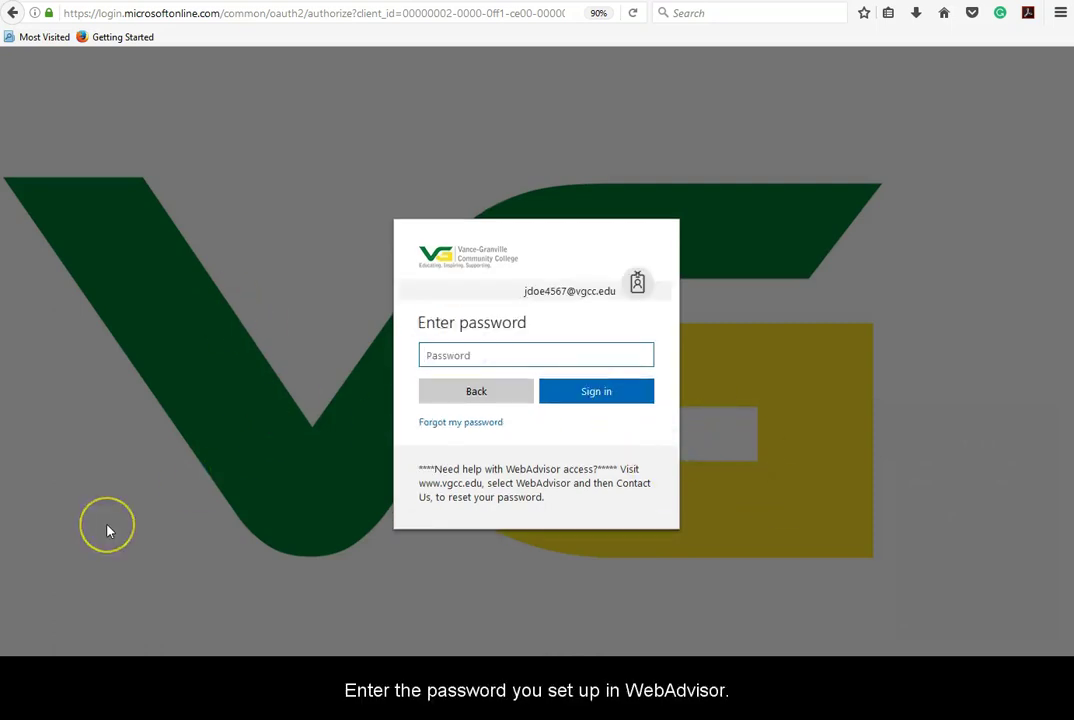
text(•••••••)
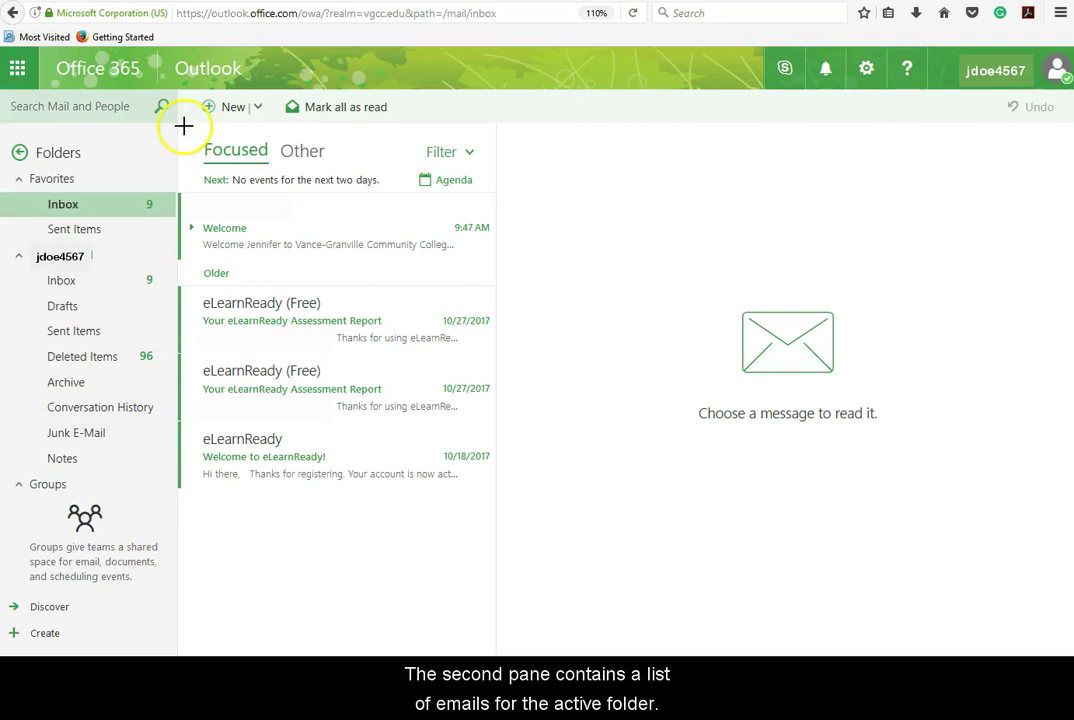
mouse_move(282, 401)
mouse_down()
mouse_move(410, 532)
mouse_move(477, 544)
mouse_move(497, 560)
mouse_up()
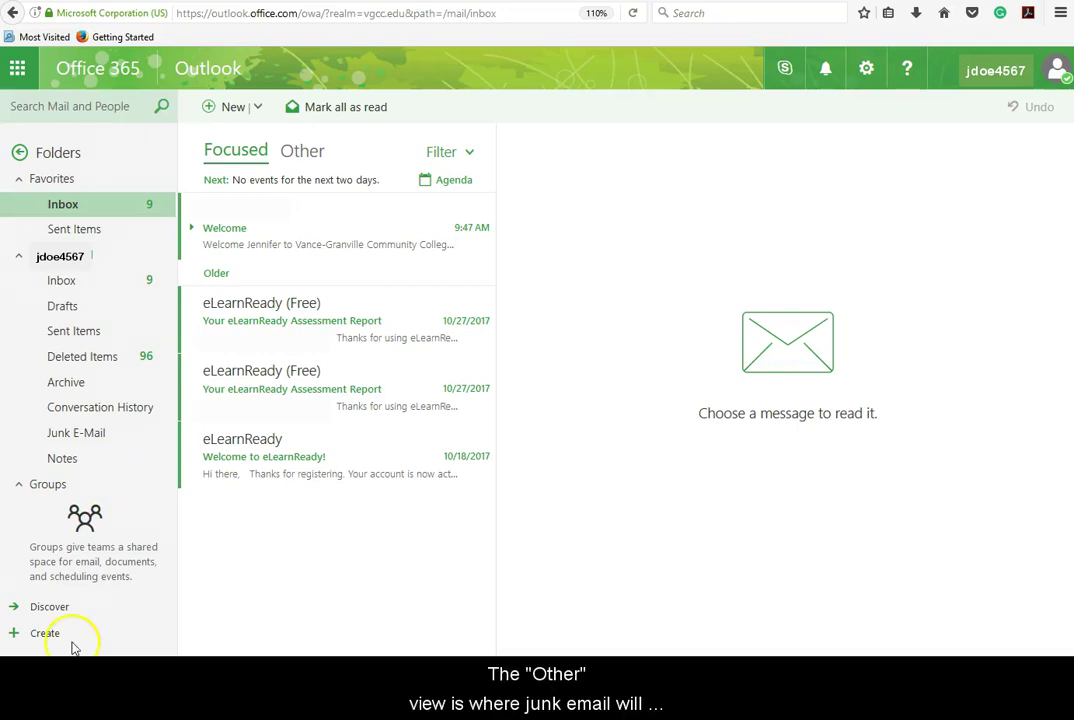
Check the Other inbox, return to Focused, and open the Welcome message for reading.
click(303, 150)
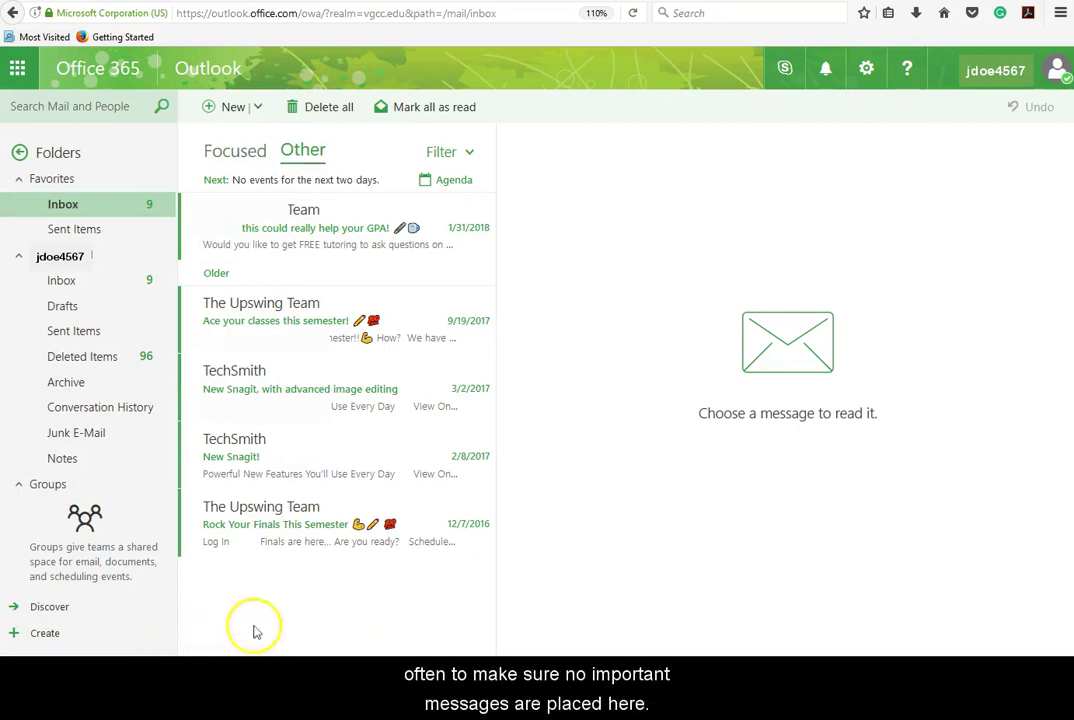
click(247, 163)
mouse_move(510, 141)
mouse_down()
mouse_move(525, 177)
mouse_move(971, 654)
mouse_move(1030, 517)
mouse_up()
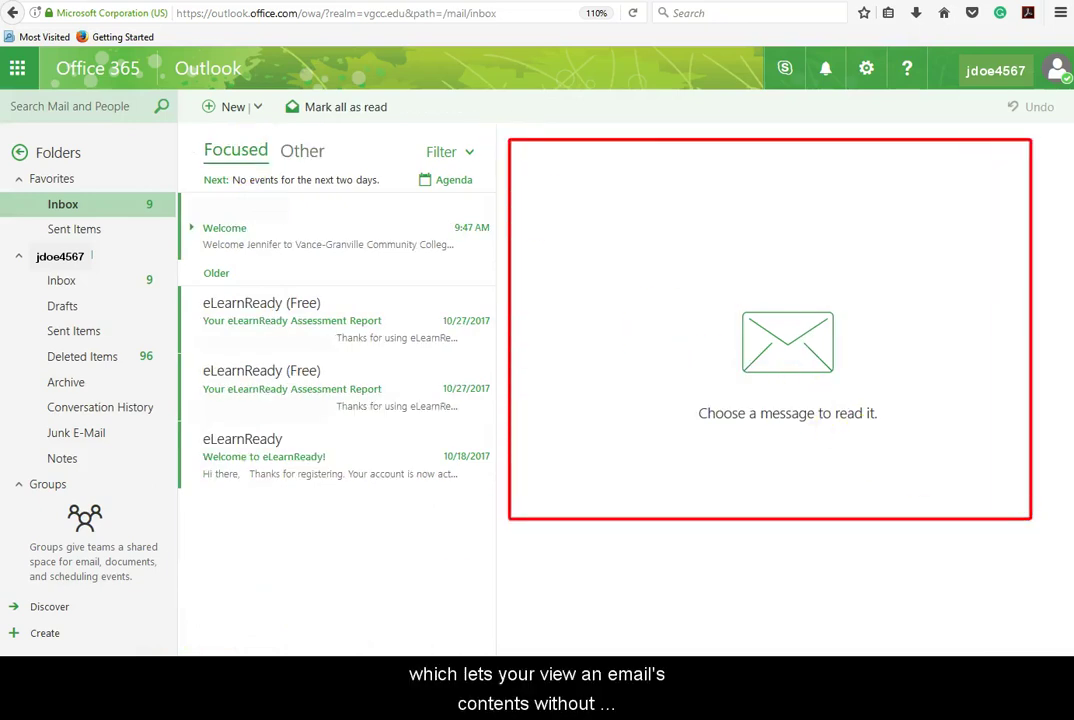
click(260, 235)
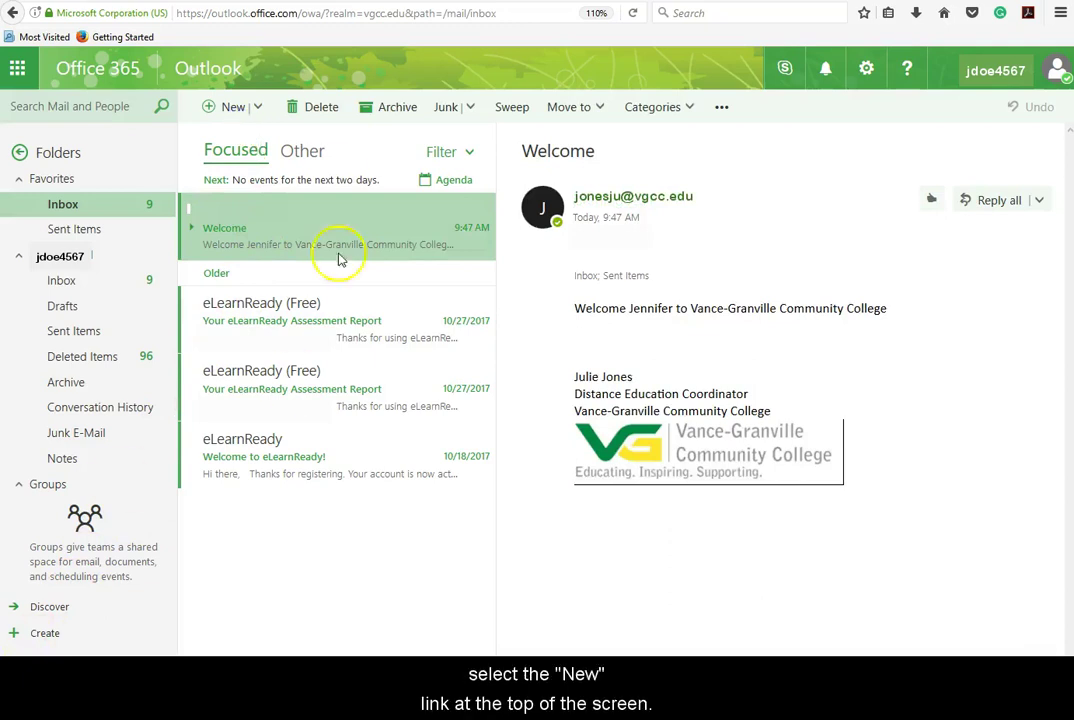
Start a new email and bring up the address book to choose its recipient.
click(238, 108)
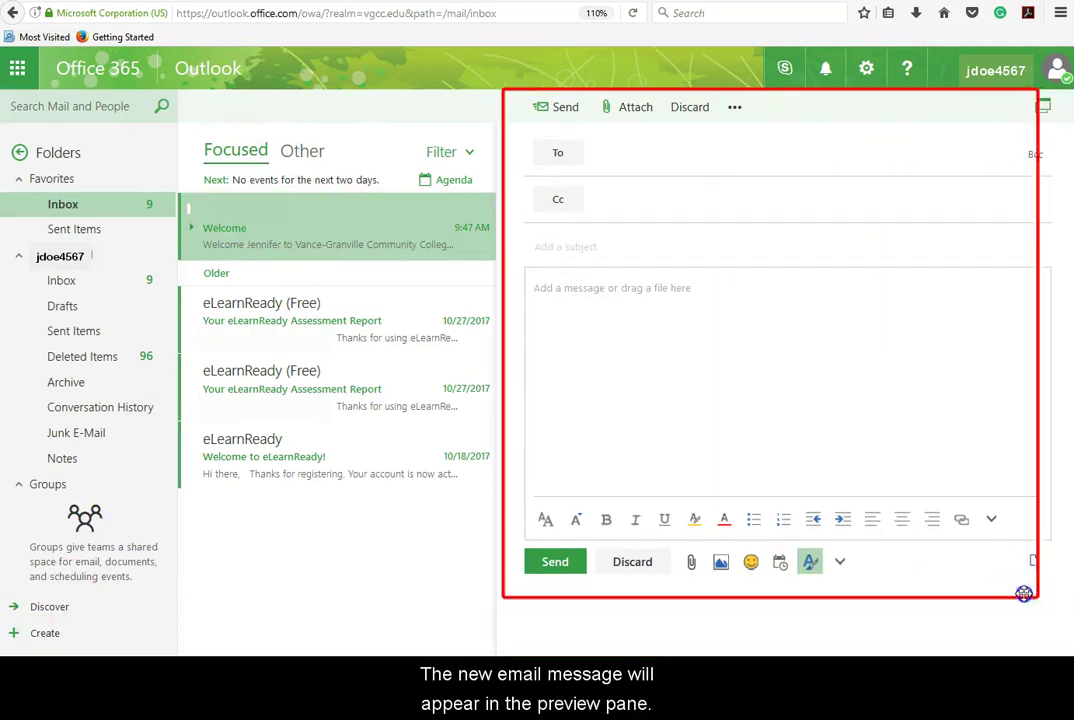
drag(1031, 583, 1062, 594)
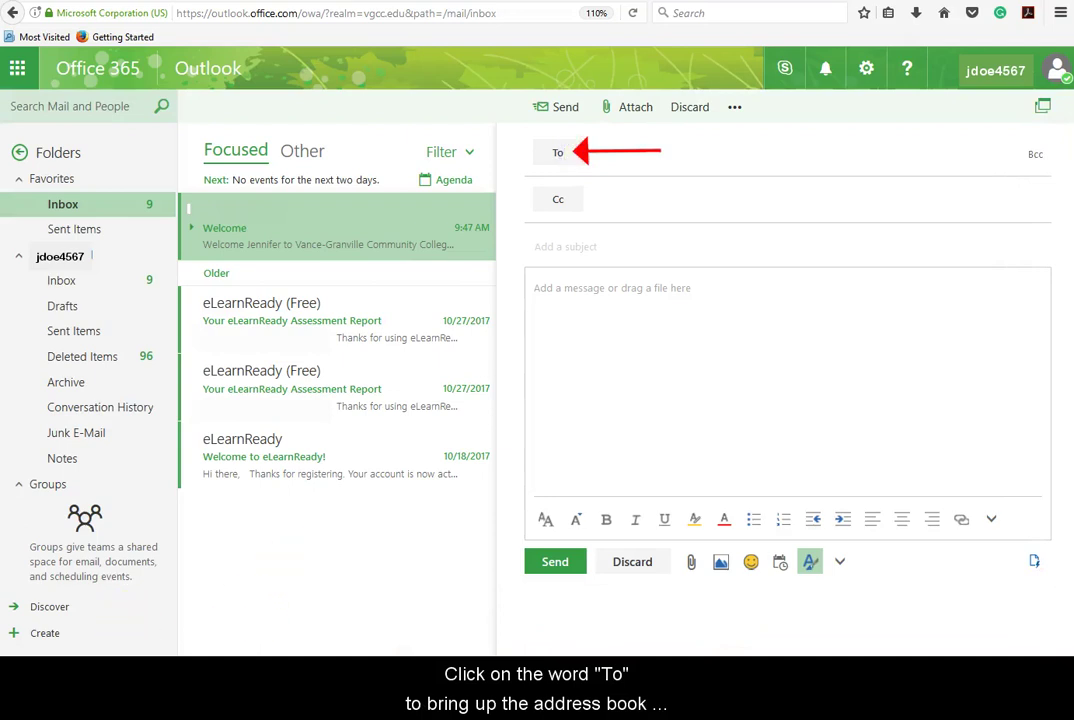
click(558, 154)
Search the contacts for the coordinator's name and add her as the To recipient.
click(257, 220)
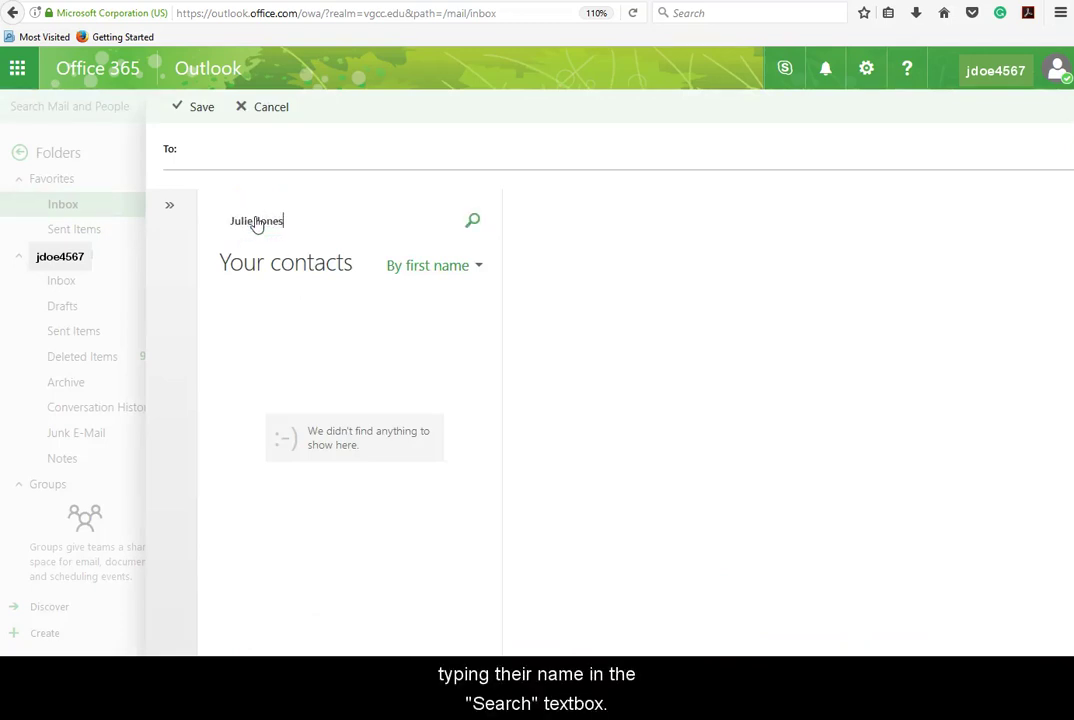
click(472, 221)
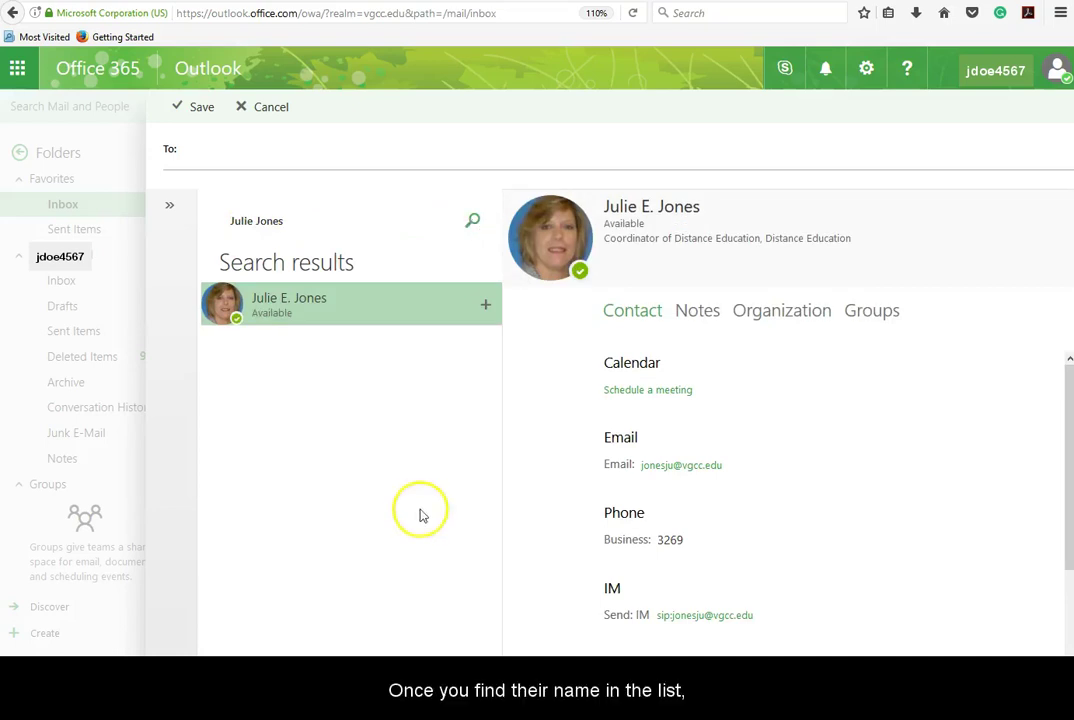
click(289, 307)
double_click(289, 307)
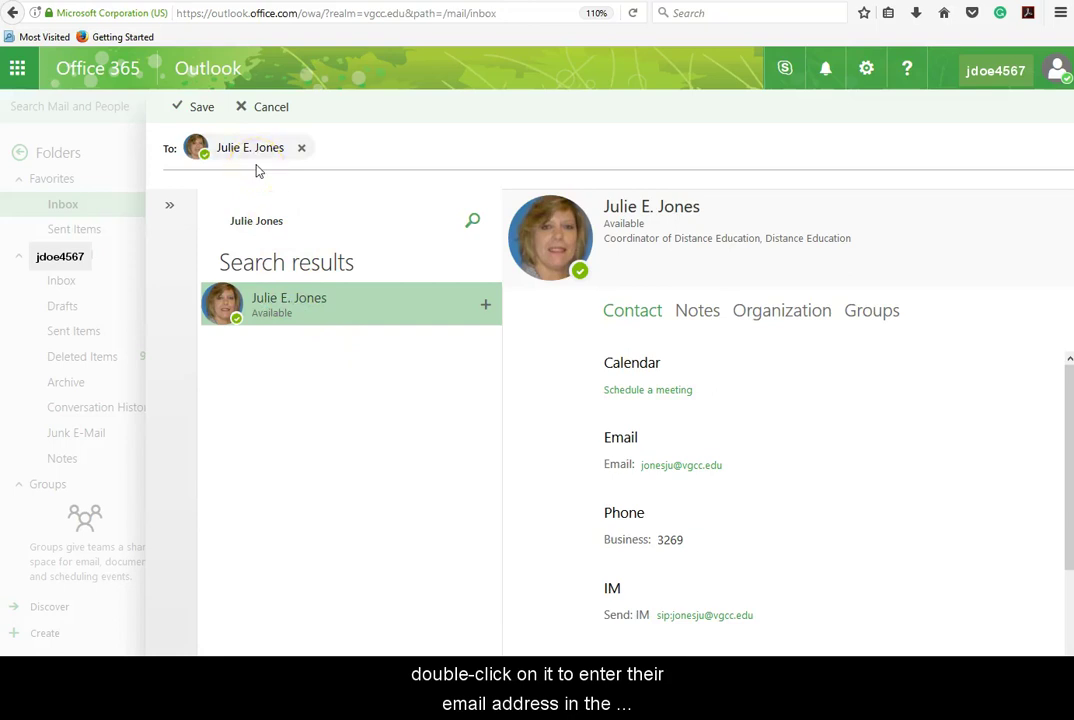
Return to the draft with the recipient kept and give it the subject 'Icebreaker Email'.
click(207, 116)
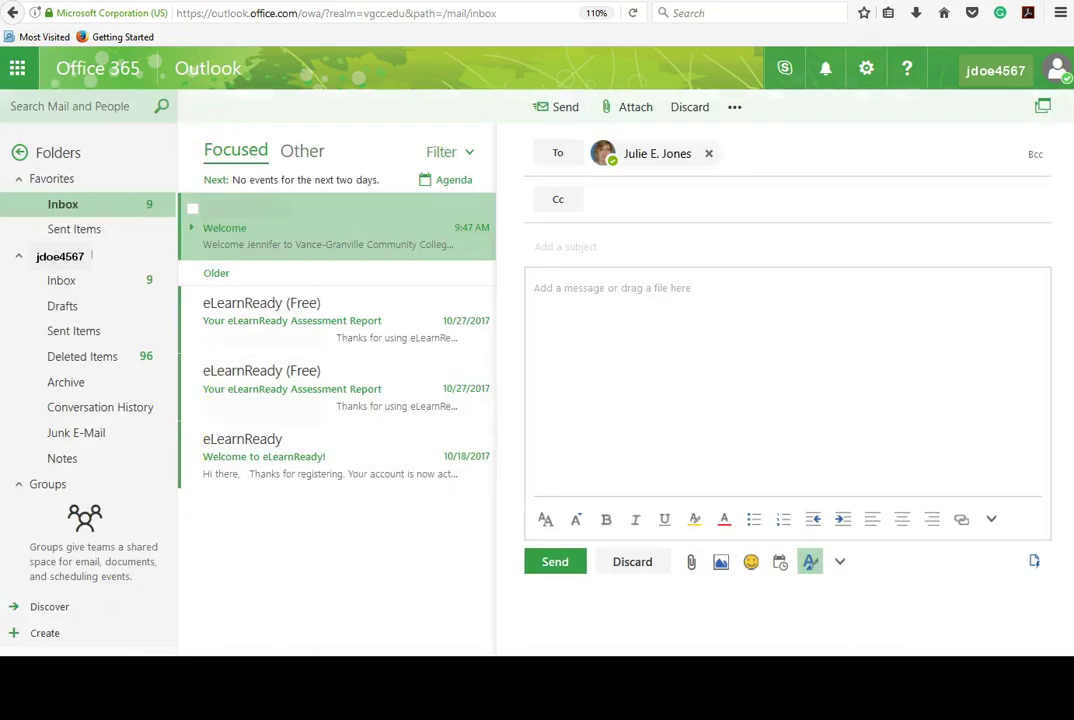
click(567, 245)
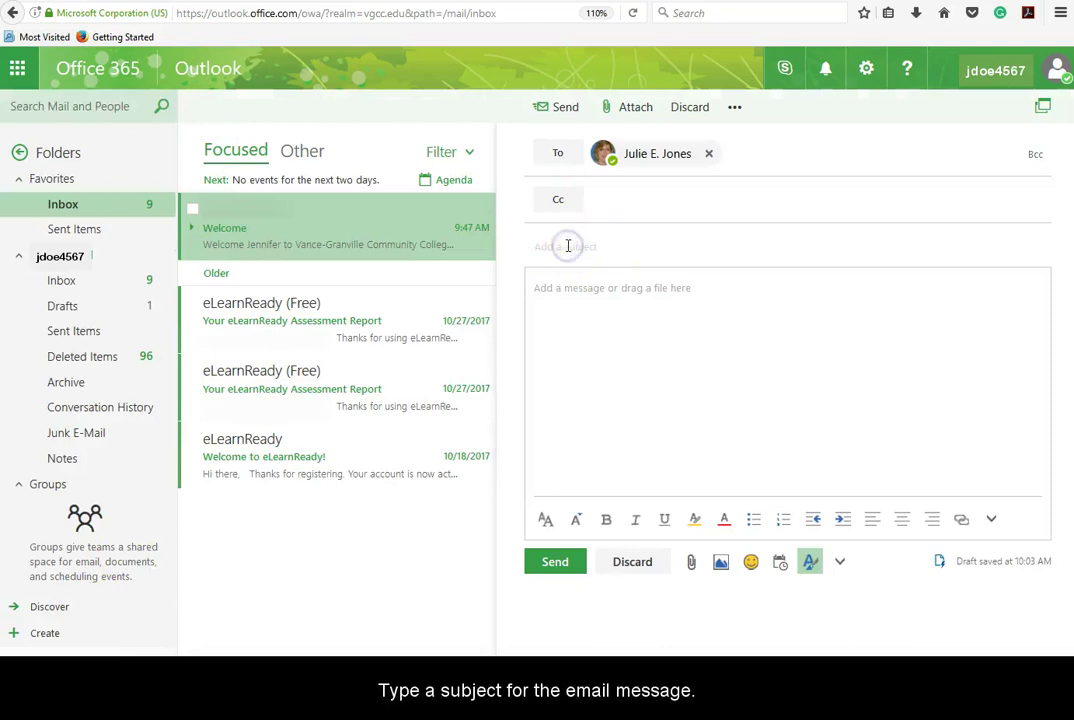
text(Icebreaker)
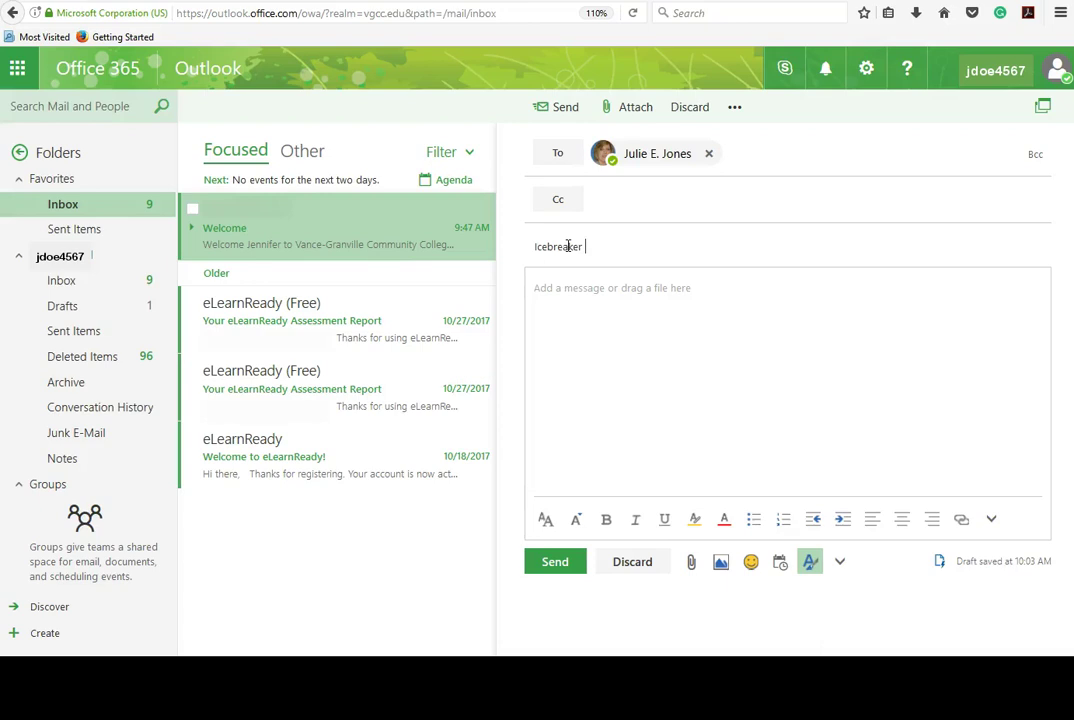
text( Email)
Write a greeting to the coordinator, then paste the prepared message and signature below it.
click(594, 304)
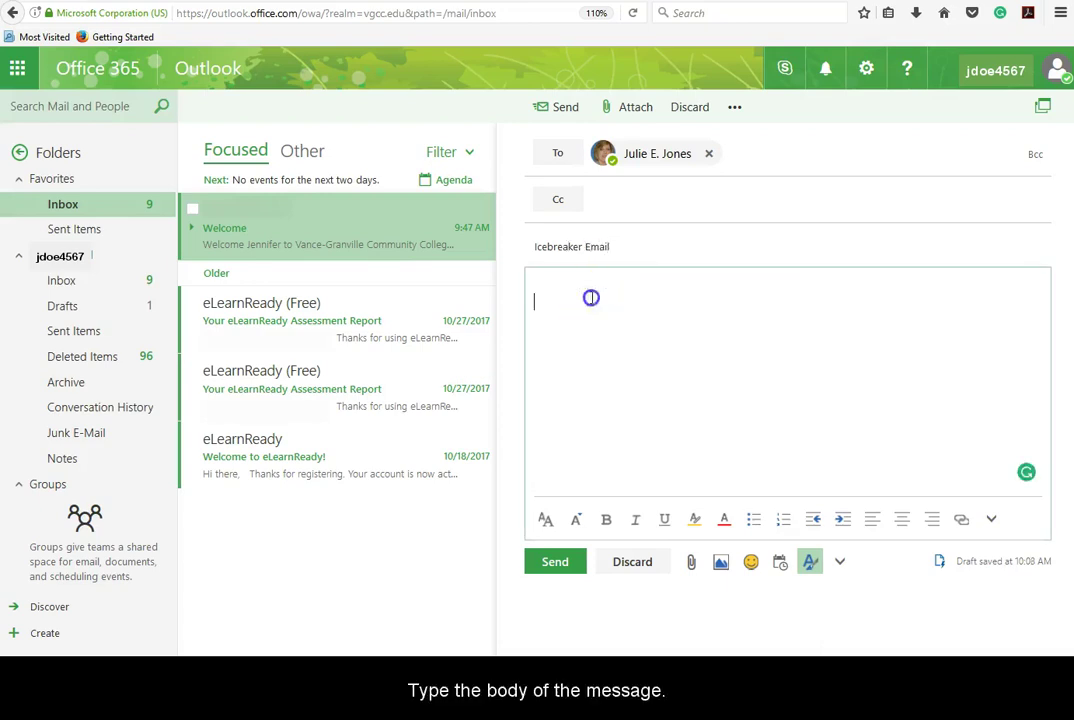
text(Hello Ms. Jones)
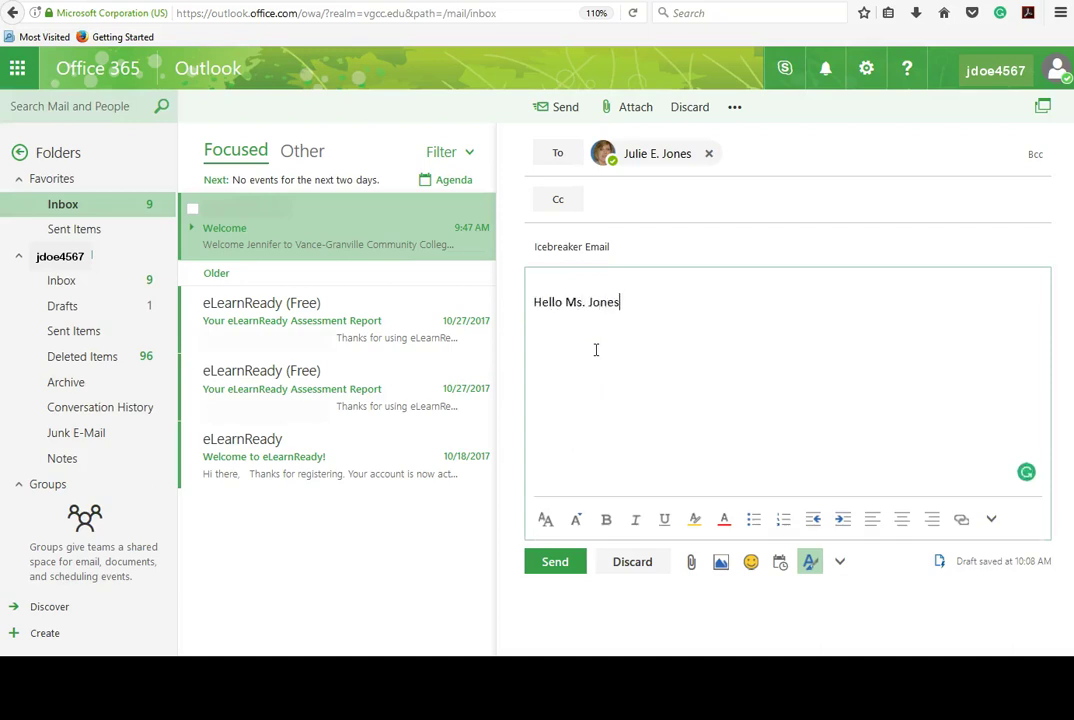
key(Return)
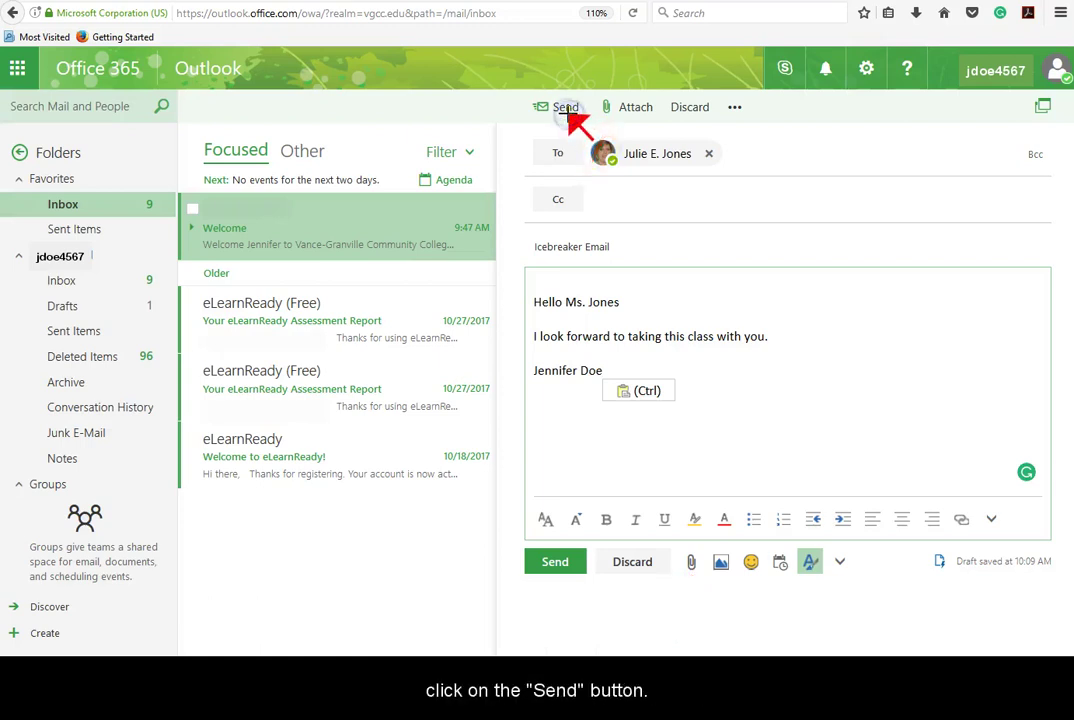
Send the icebreaker email, then sign out of the Outlook account.
click(566, 107)
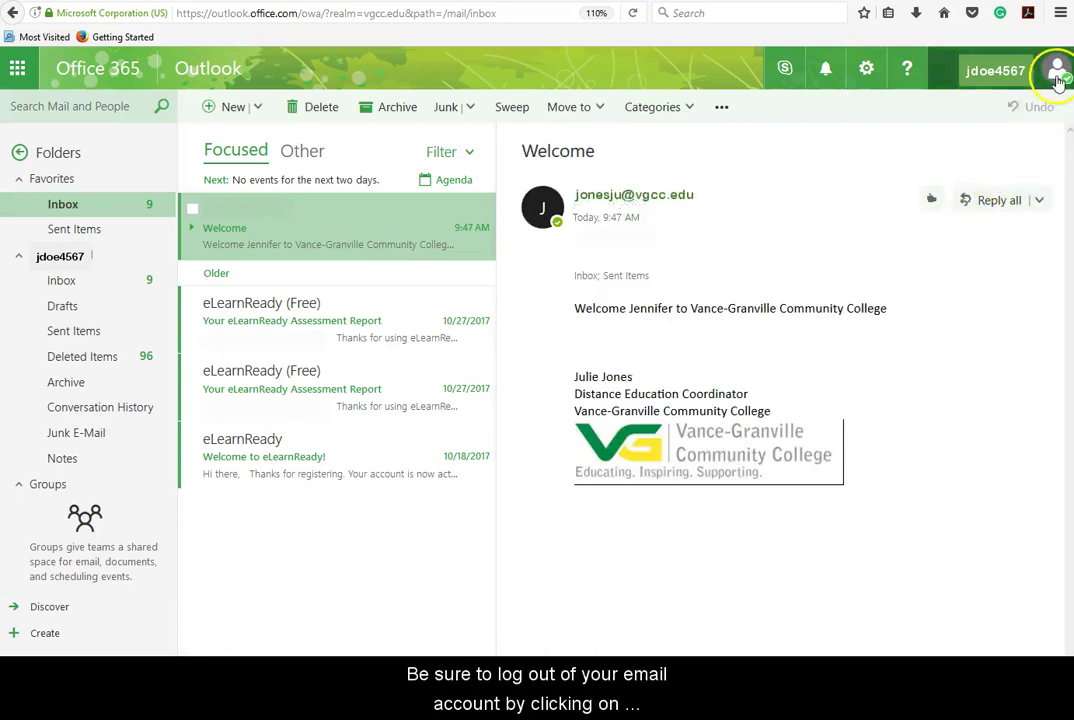
click(1057, 76)
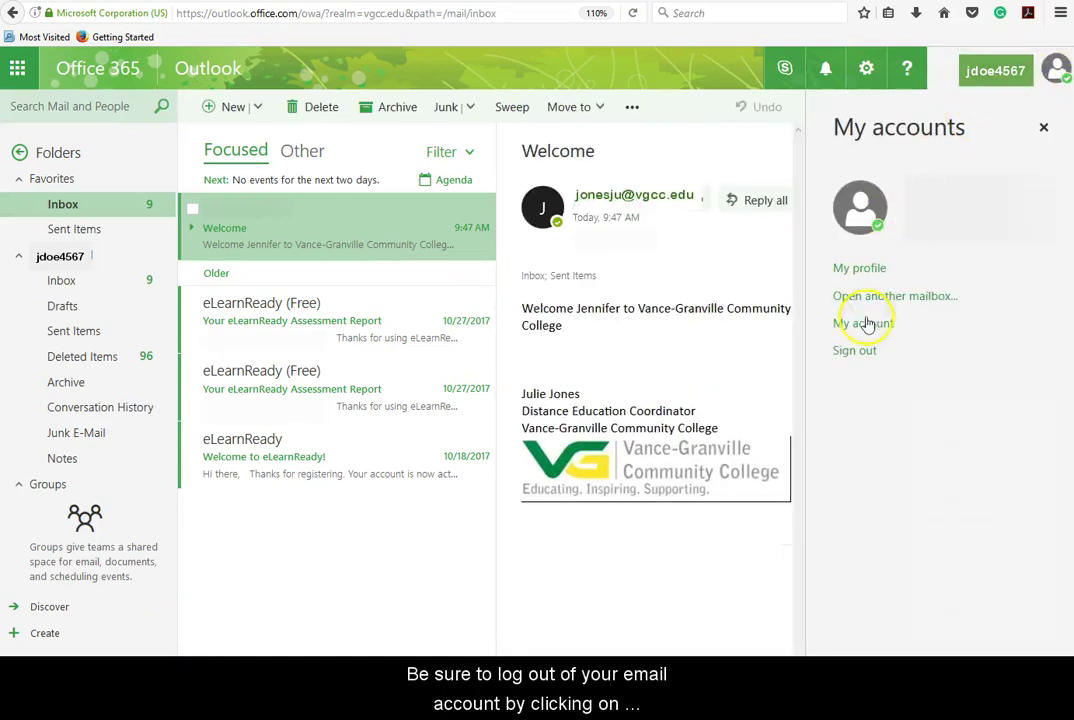
click(858, 351)
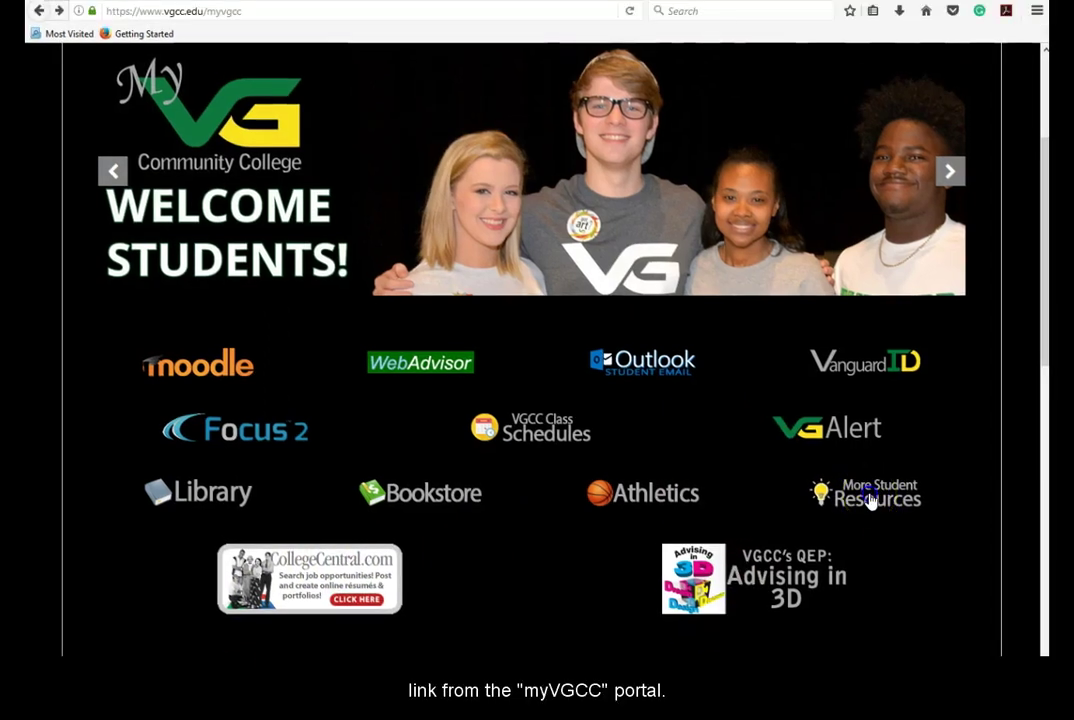
Go through More Student Resources to the Outlook & Office 365 Info page and scroll to the download video.
click(870, 500)
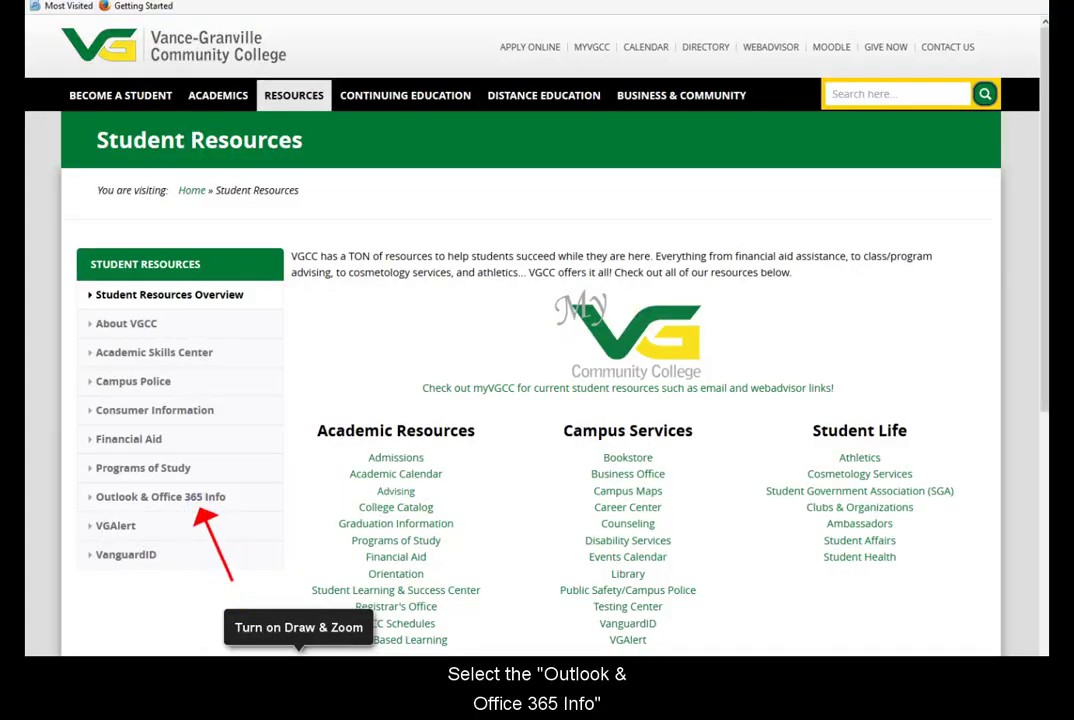
click(185, 505)
scroll(412, 492, down, 3)
drag(1043, 378, 1043, 463)
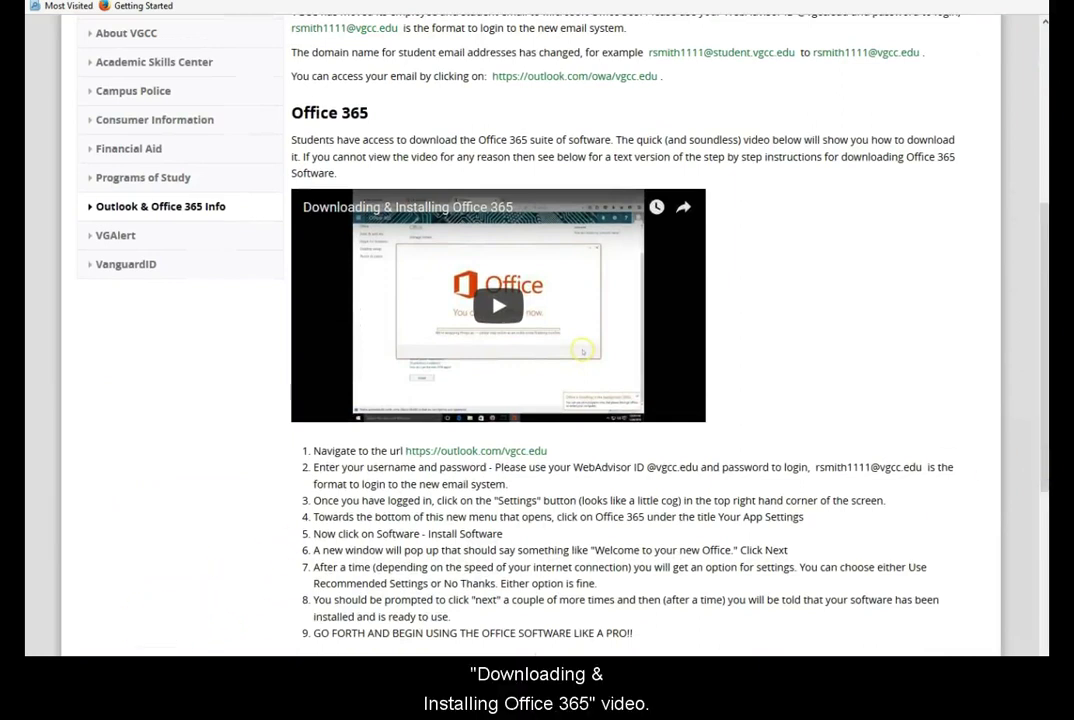